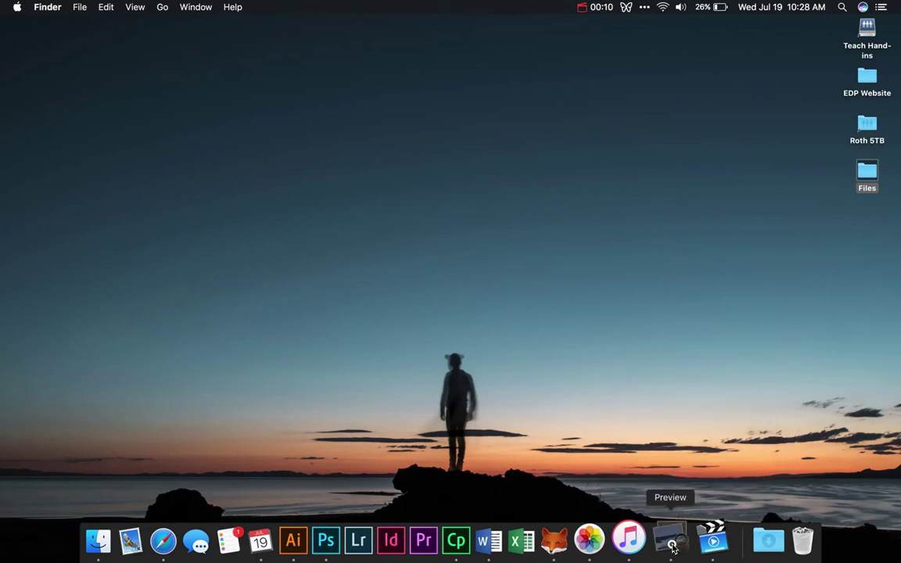
In Preview, compare the Halftone.png and Grayscale.psd portraits, ending on Halftone.png.
{"action": "left_click", "coordinate": [673, 542]}
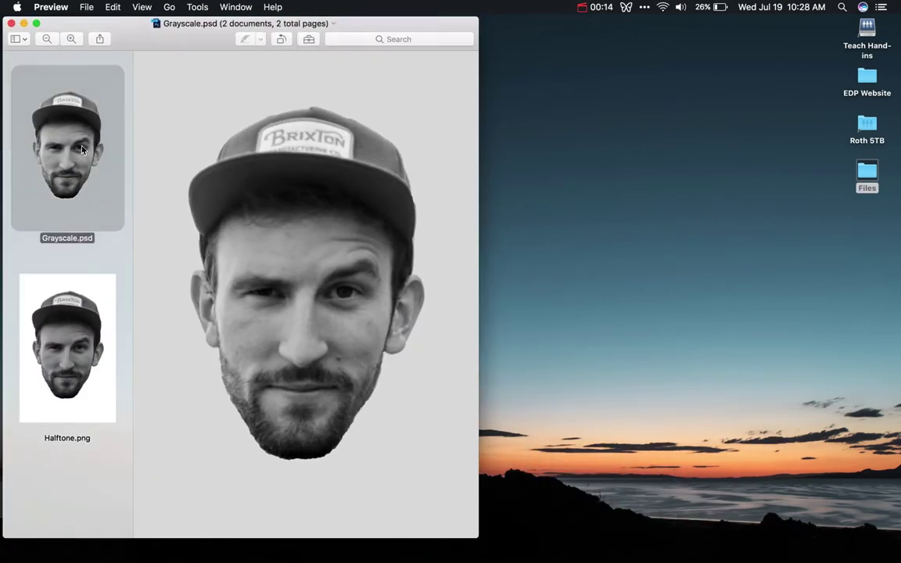
{"action": "left_click", "coordinate": [92, 319]}
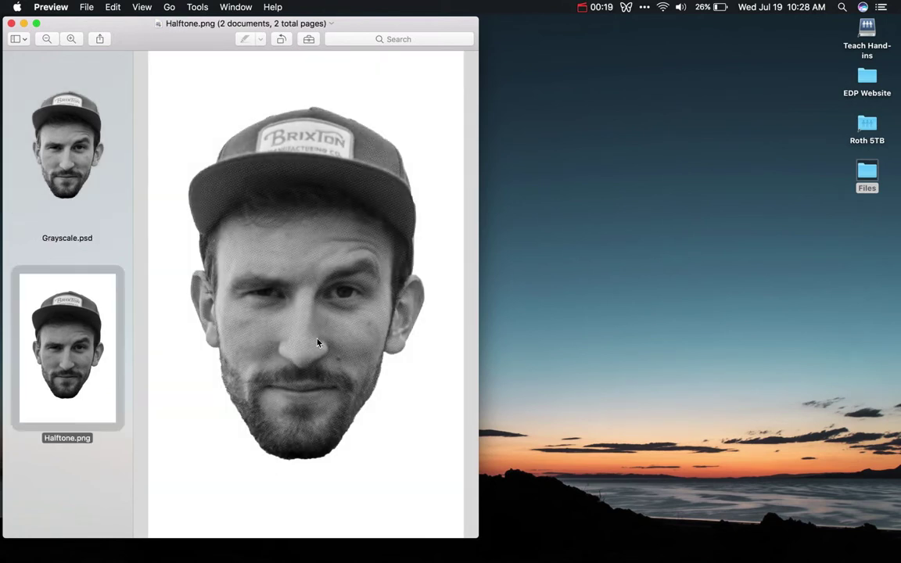
{"action": "left_click", "coordinate": [78, 169]}
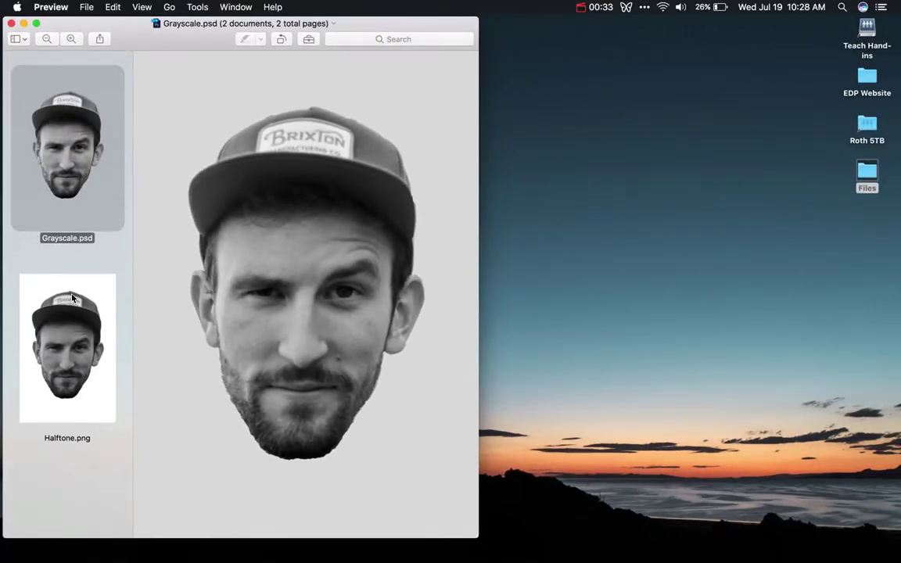
{"action": "left_click", "coordinate": [66, 270]}
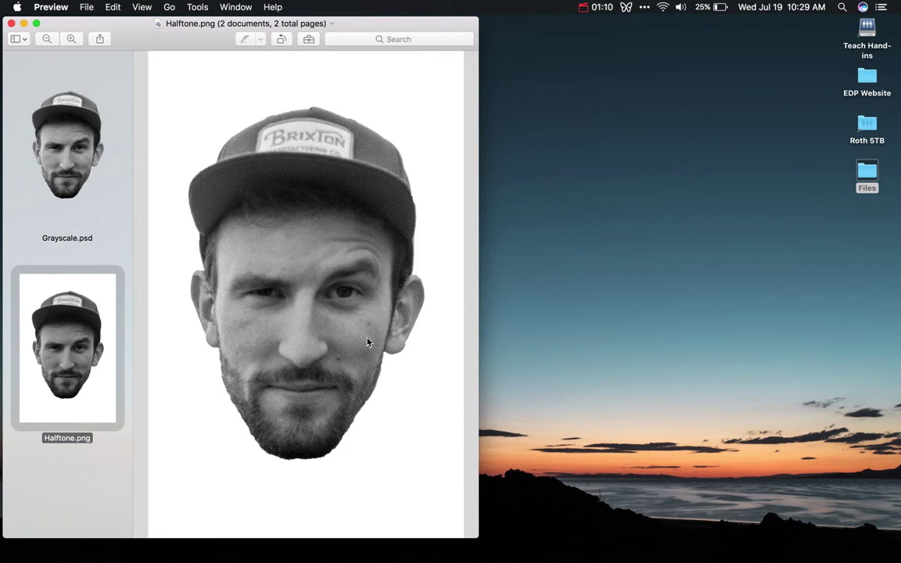
{"action": "left_click", "coordinate": [72, 165]}
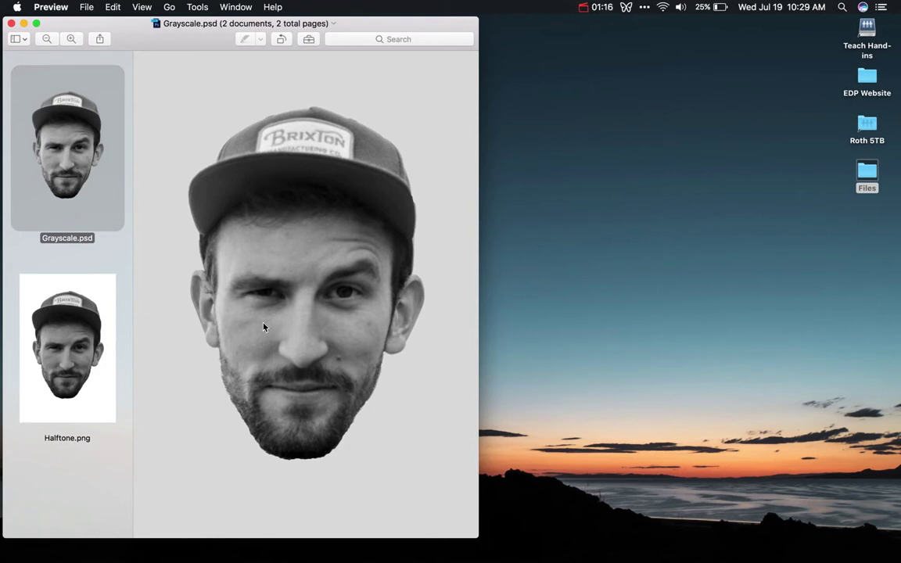
{"action": "left_click", "coordinate": [95, 317]}
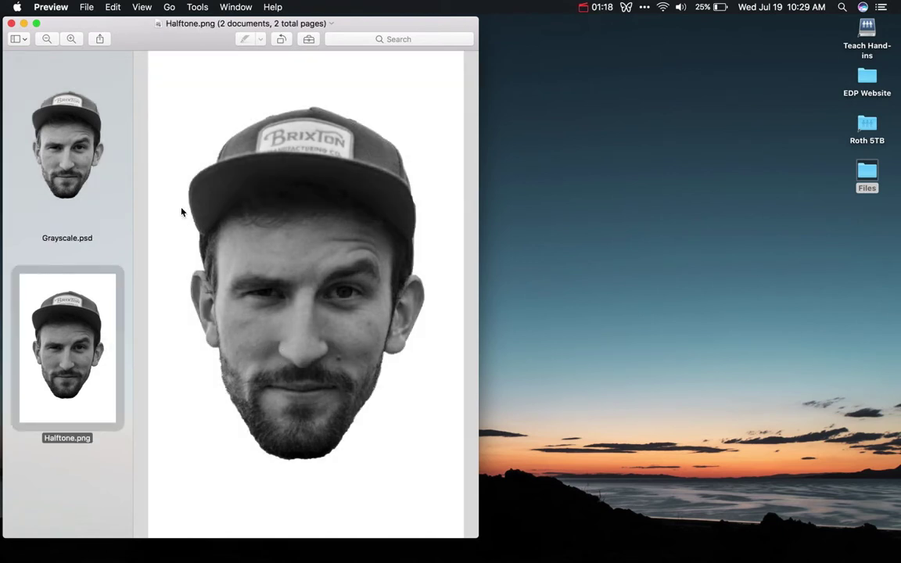
Hide Preview and filter the Google Images results in Safari to Larger than 4 MP.
{"action": "left_click", "coordinate": [24, 22]}
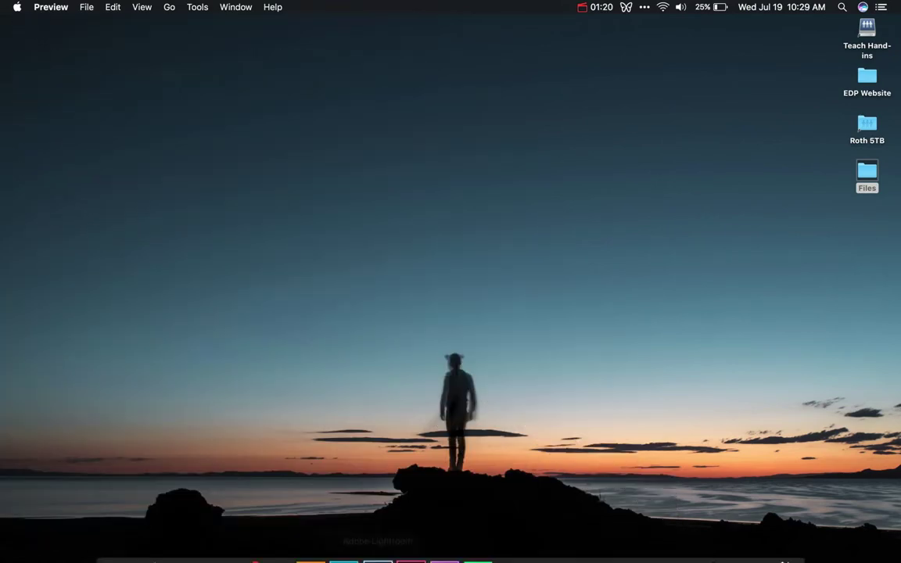
{"action": "left_click", "coordinate": [186, 546]}
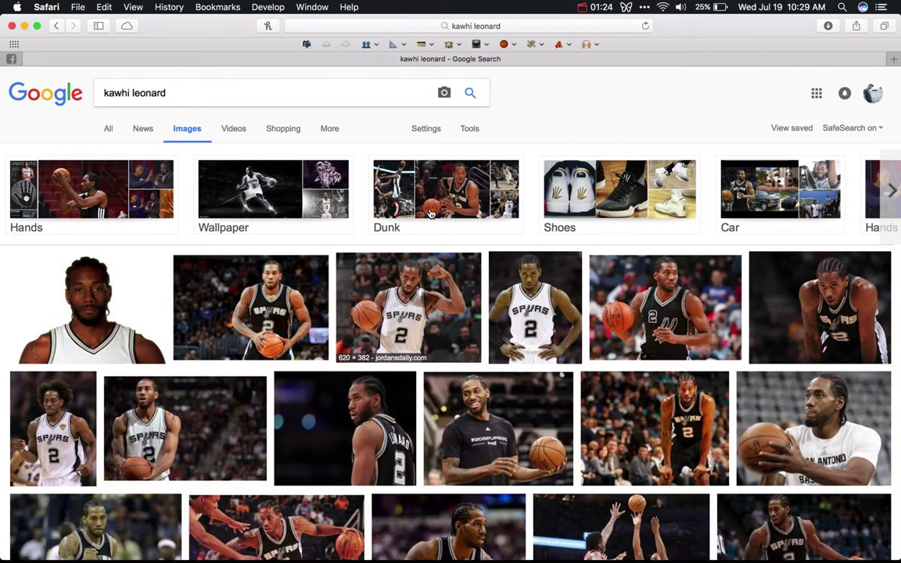
{"action": "left_click", "coordinate": [468, 130]}
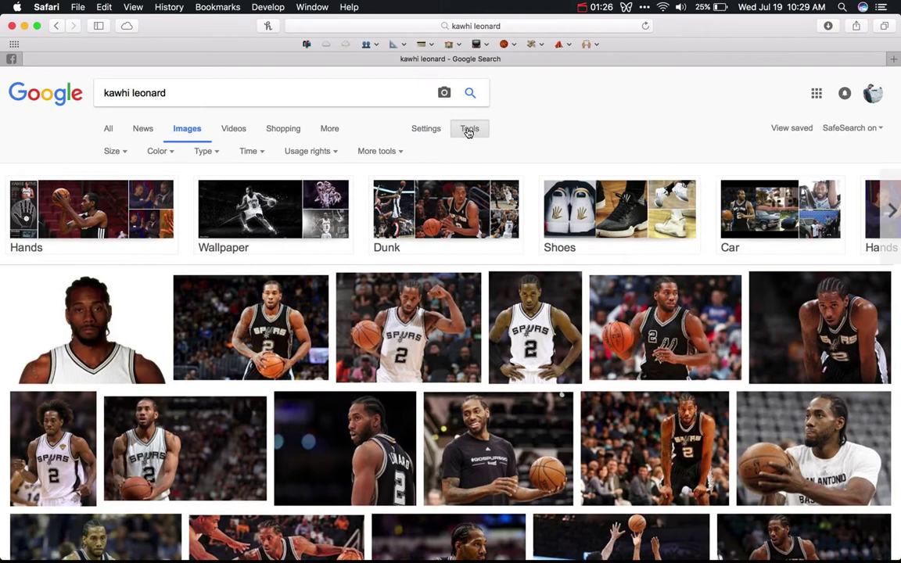
{"action": "left_click", "coordinate": [121, 151]}
{"action": "mouse_move", "coordinate": [150, 244]}
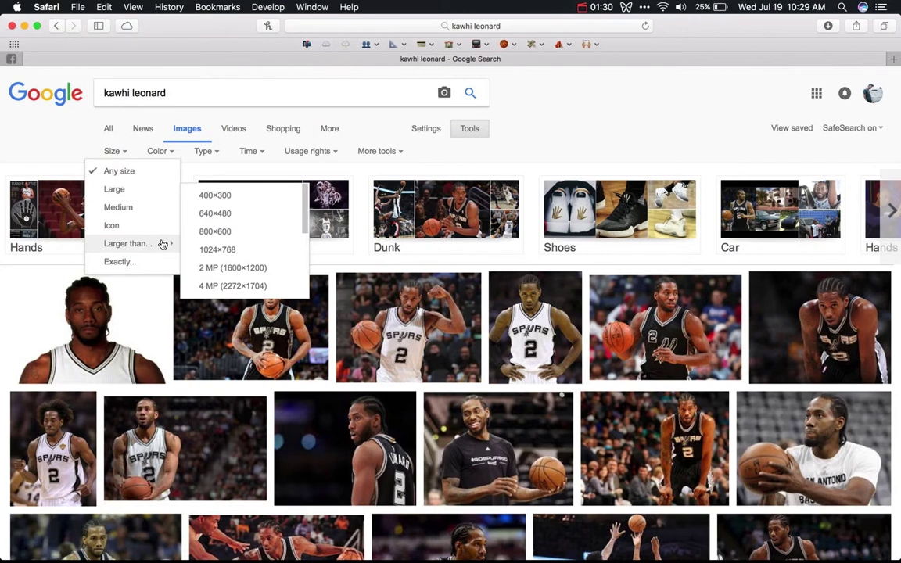
{"action": "left_click", "coordinate": [212, 286]}
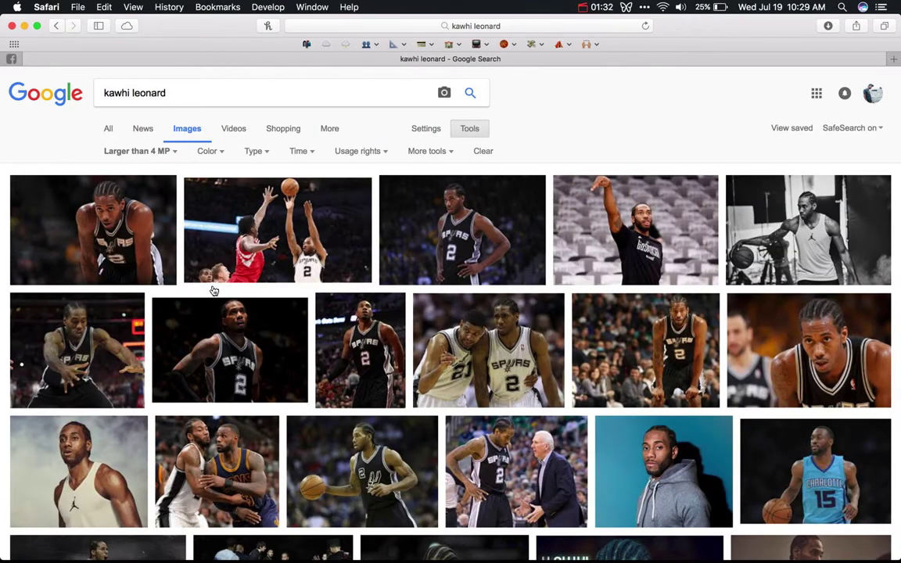
Open the 2,808×1,872 basketball photo full size, copy it, and switch to Photoshop.
{"action": "left_click", "coordinate": [614, 350]}
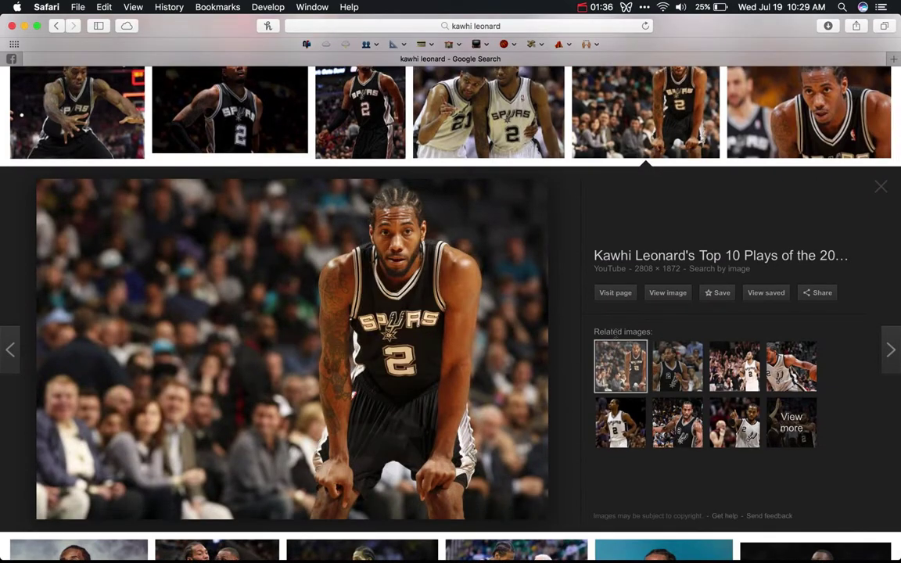
{"action": "left_click", "coordinate": [659, 302]}
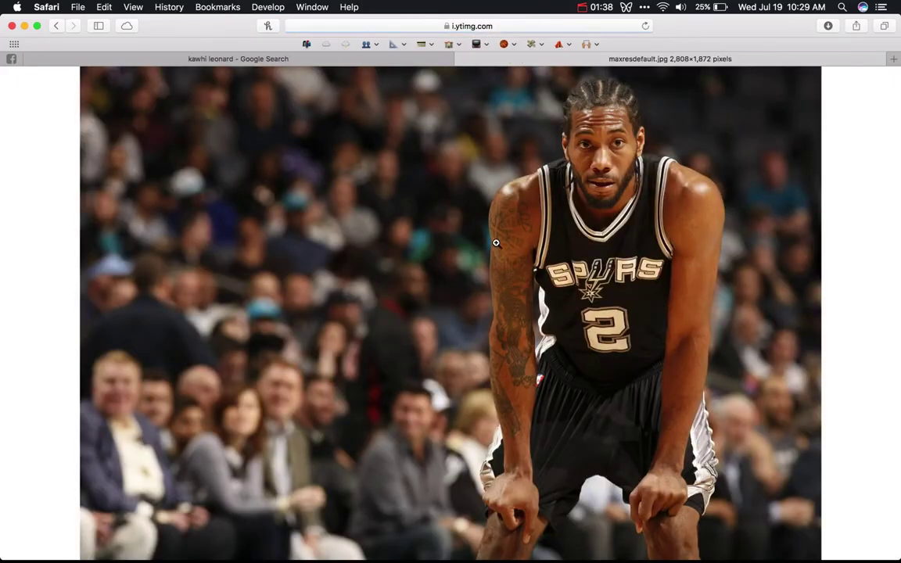
{"action": "right_click", "coordinate": [496, 244]}
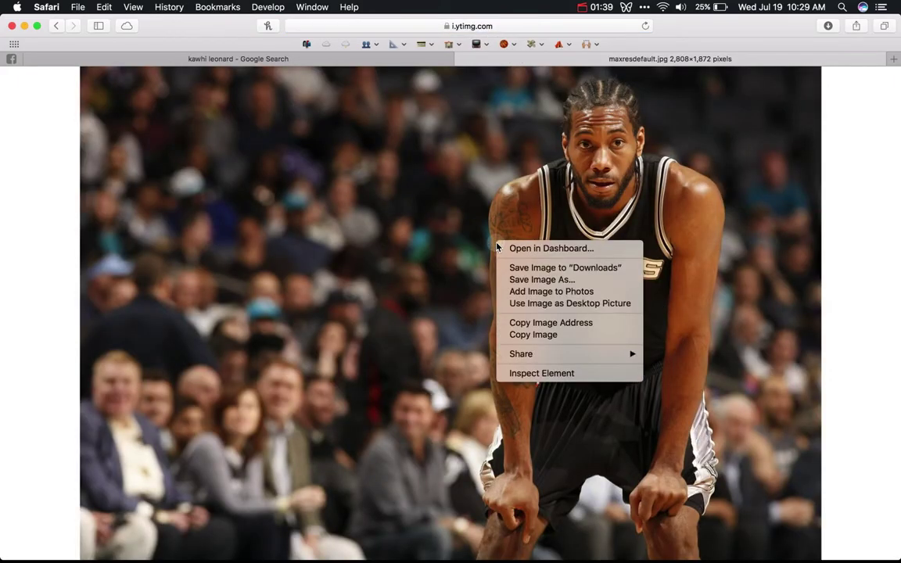
{"action": "left_click", "coordinate": [548, 335]}
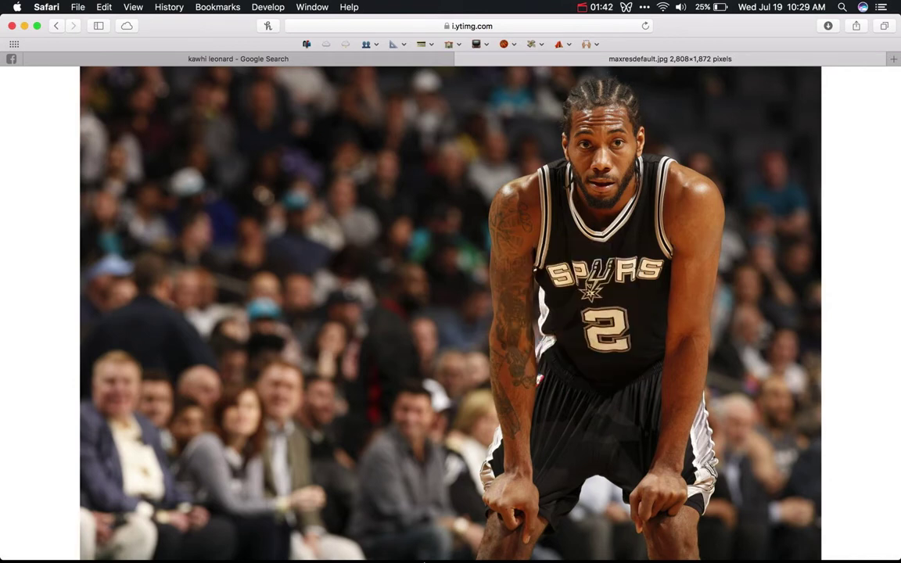
{"action": "left_click", "coordinate": [346, 547]}
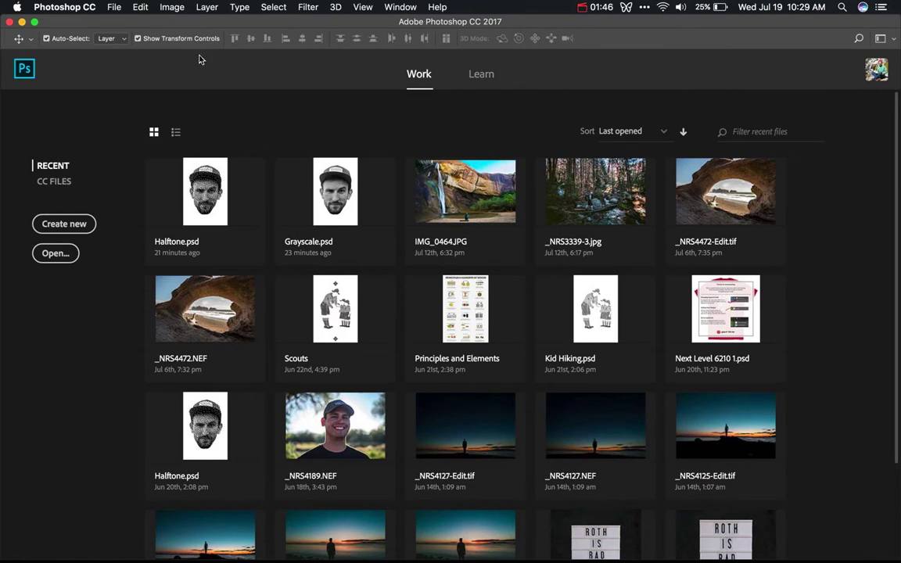
Create a blank 2808 × 1872 px document from the Clipboard preset at 300 ppi.
{"action": "left_click", "coordinate": [117, 8]}
{"action": "left_click", "coordinate": [118, 14]}
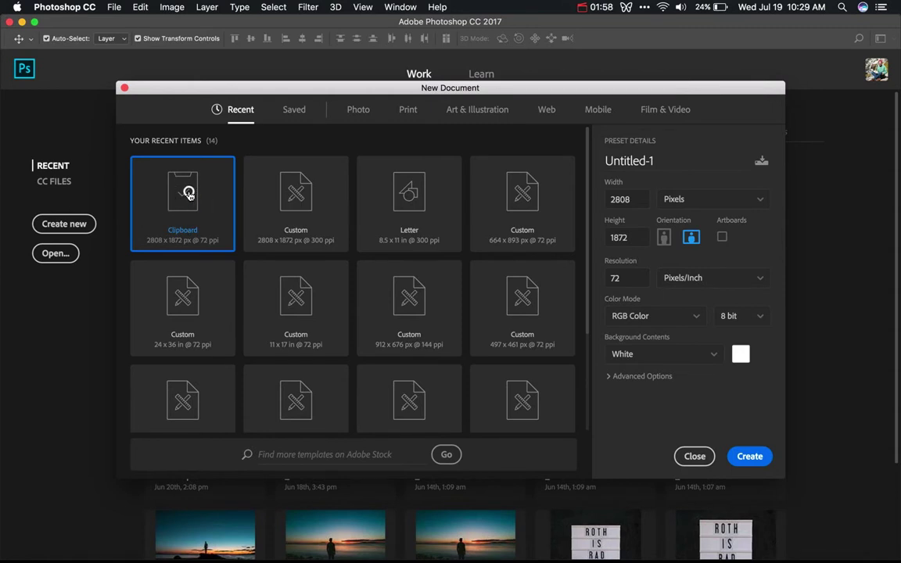
{"action": "double_click", "coordinate": [635, 279]}
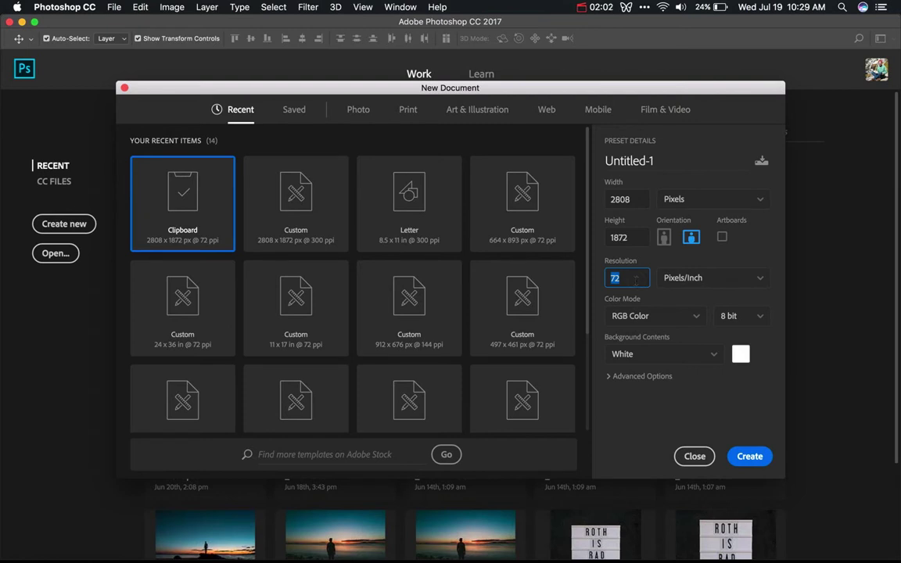
{"action": "type", "text": "300"}
{"action": "left_click", "coordinate": [751, 457]}
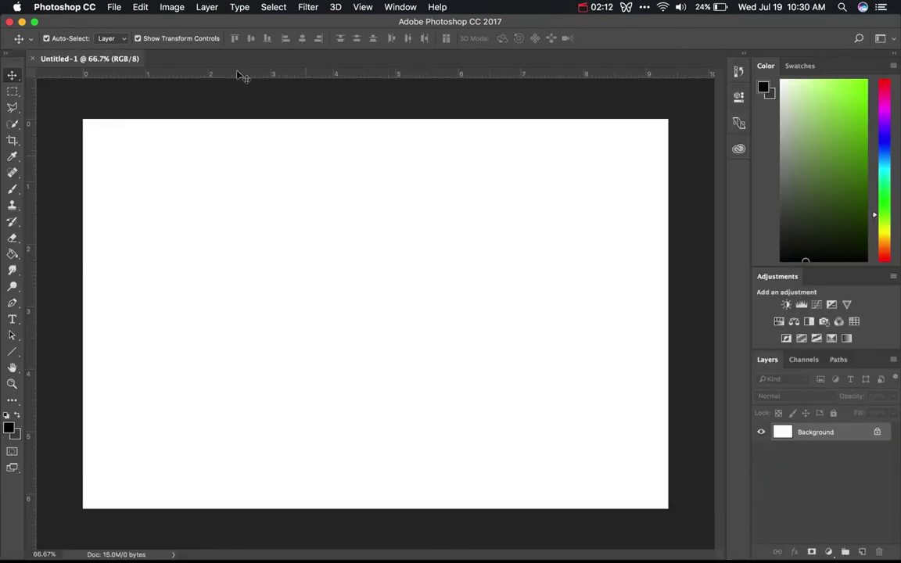
Paste the basketball photo into Untitled-1 and convert it to Grayscale, flattening the layers.
{"action": "left_click", "coordinate": [140, 6]}
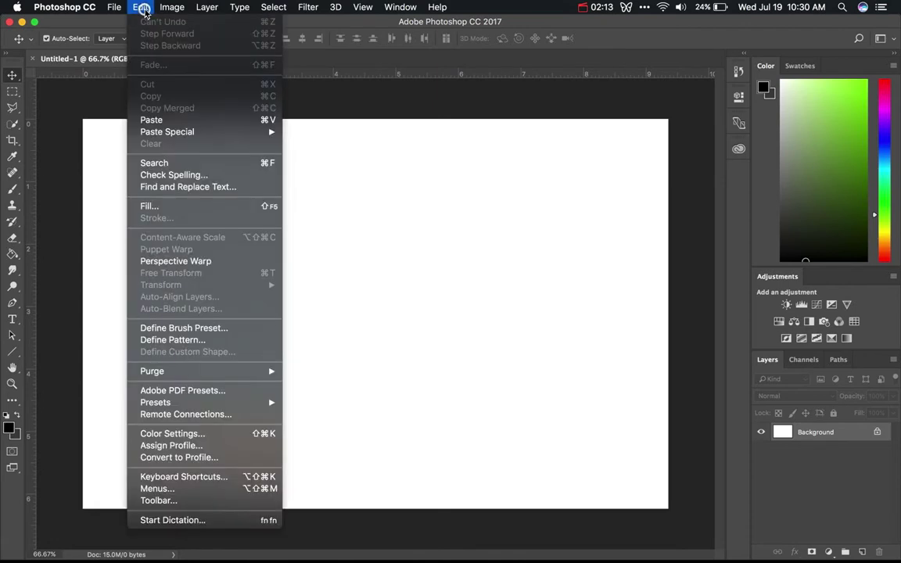
{"action": "left_click", "coordinate": [177, 120]}
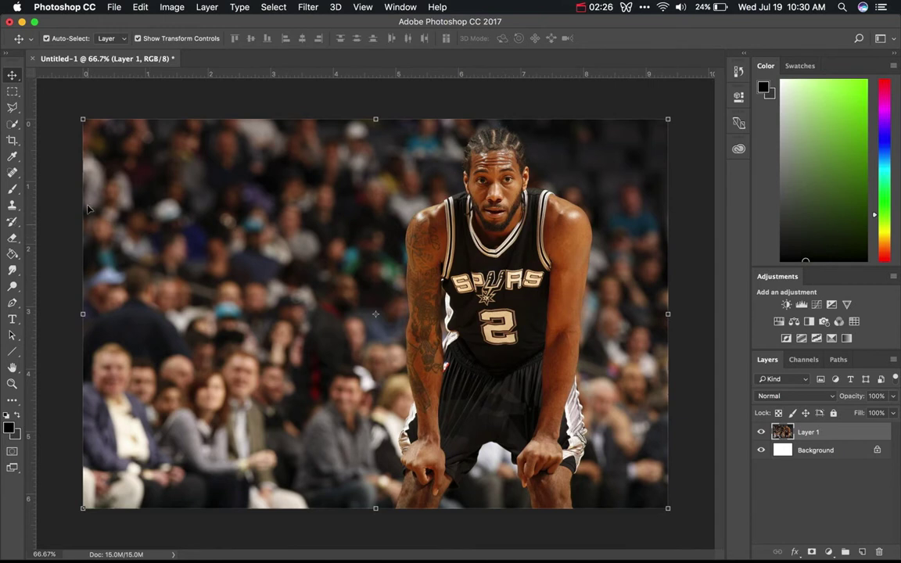
{"action": "left_click", "coordinate": [172, 8]}
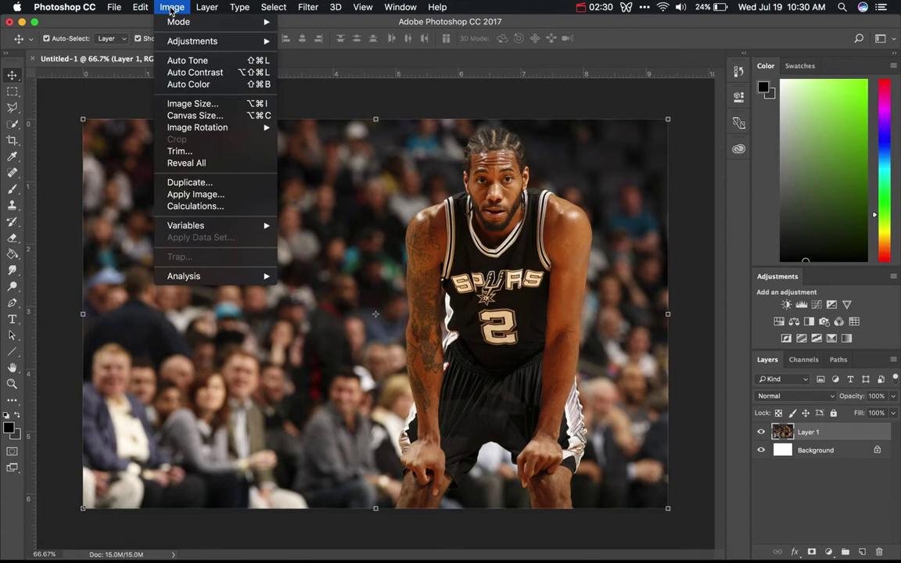
{"action": "mouse_move", "coordinate": [177, 22]}
{"action": "left_click", "coordinate": [305, 39]}
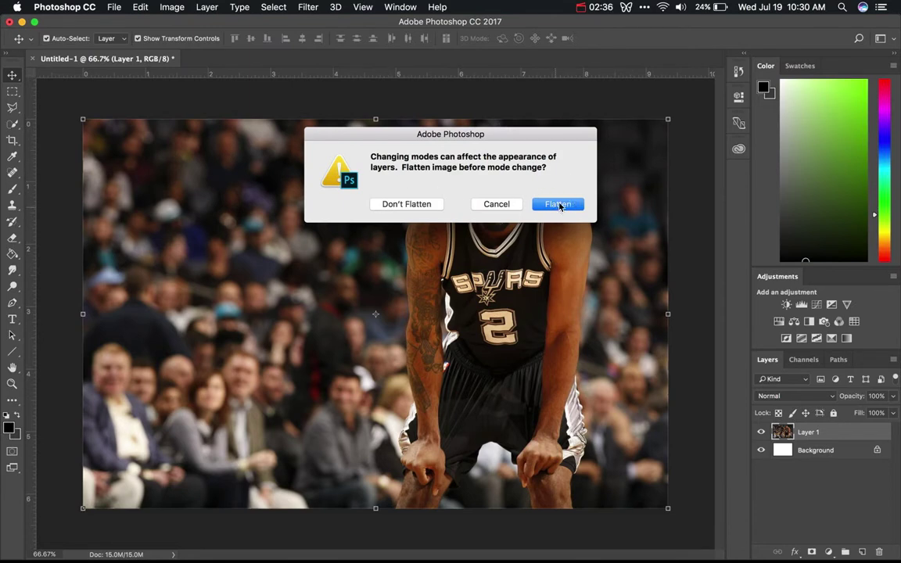
{"action": "left_click", "coordinate": [558, 205]}
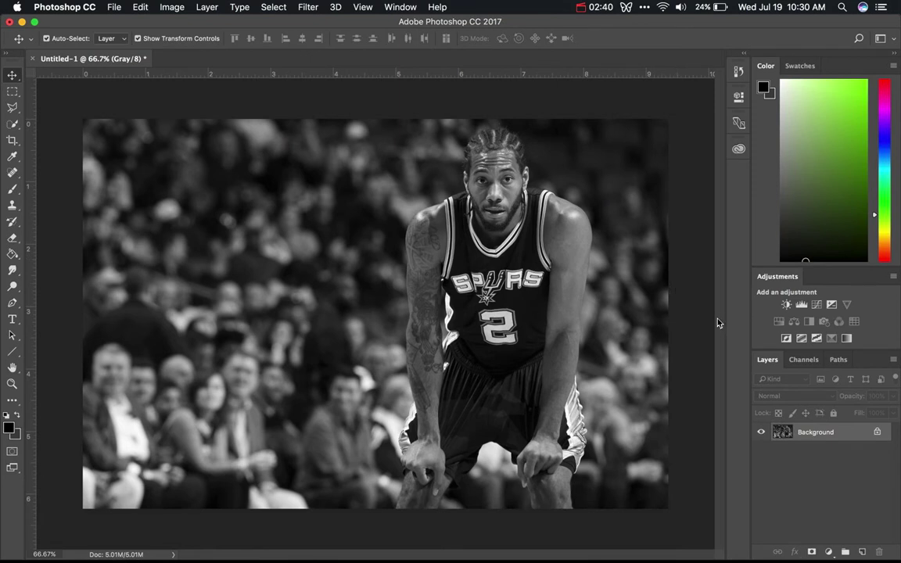
Add a Levels adjustment with input levels 19, 1.56 and 236, then select the Background layer.
{"action": "left_click", "coordinate": [802, 307]}
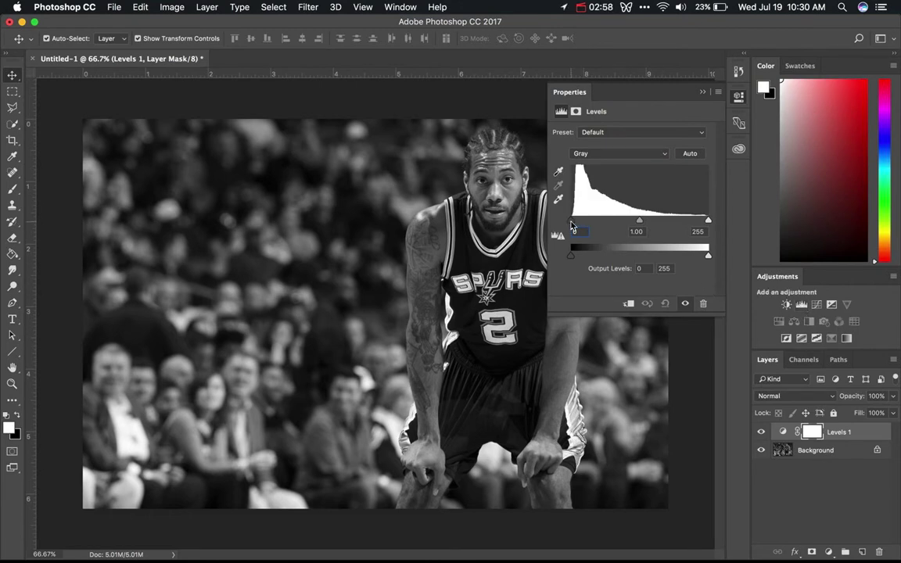
{"action": "left_click_drag", "start_coordinate": [572, 224], "coordinate": [582, 225]}
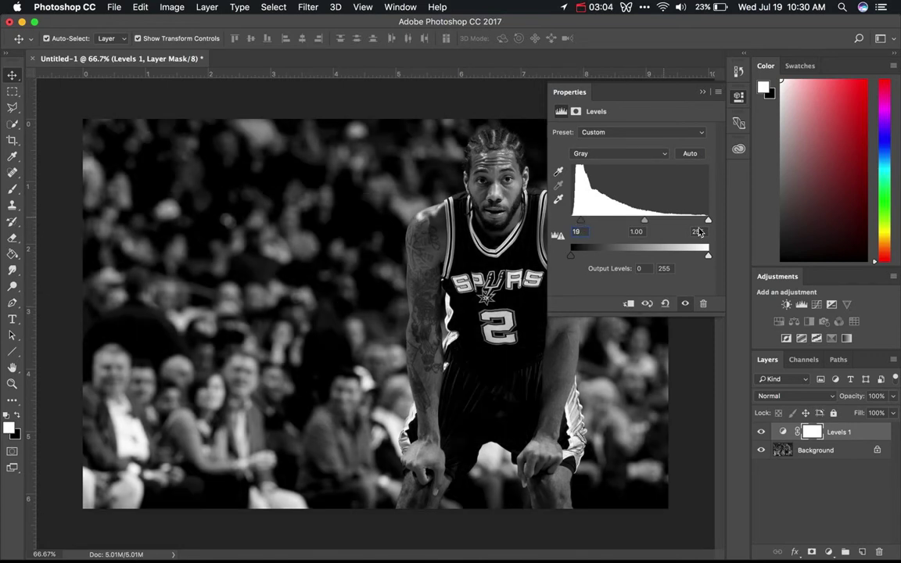
{"action": "left_click_drag", "start_coordinate": [709, 225], "coordinate": [698, 227]}
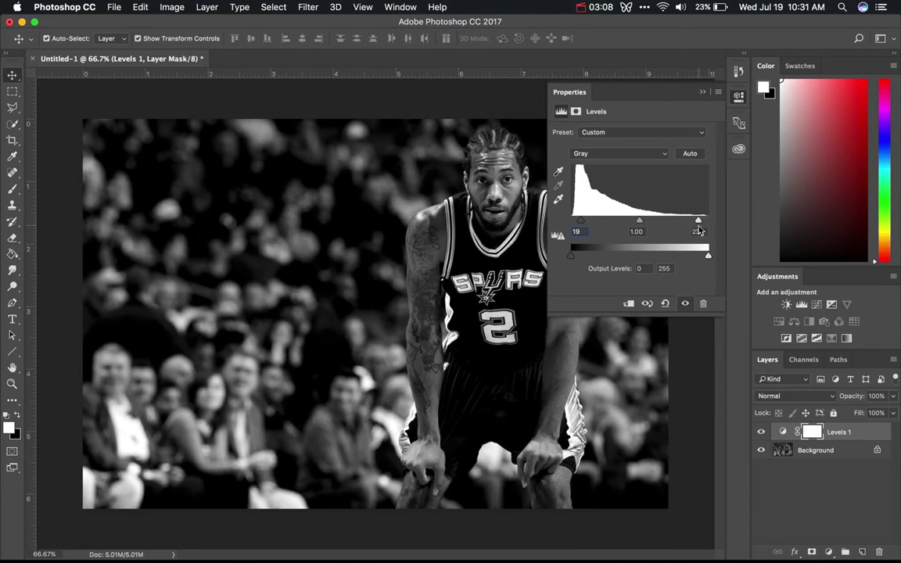
{"action": "left_click_drag", "start_coordinate": [639, 224], "coordinate": [621, 228]}
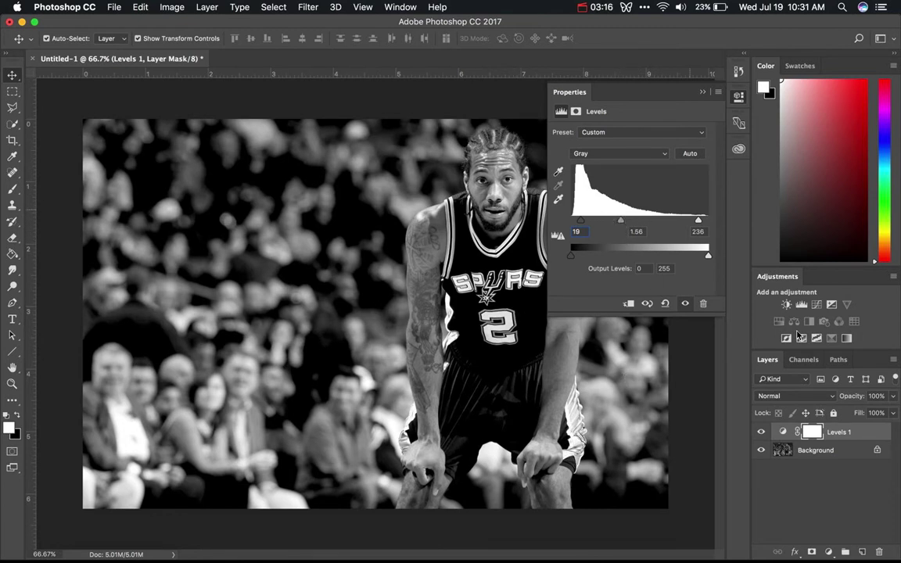
{"action": "left_click", "coordinate": [703, 91]}
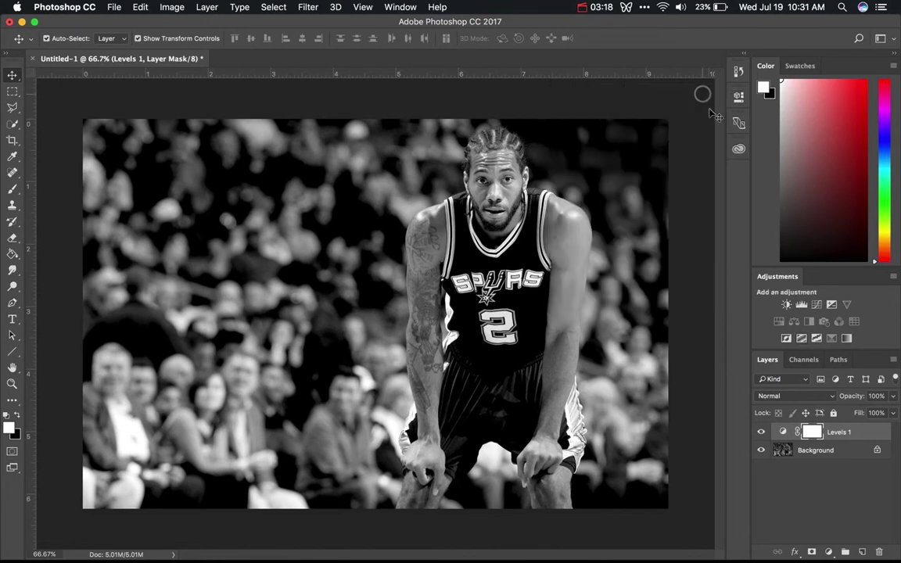
{"action": "left_click", "coordinate": [842, 451]}
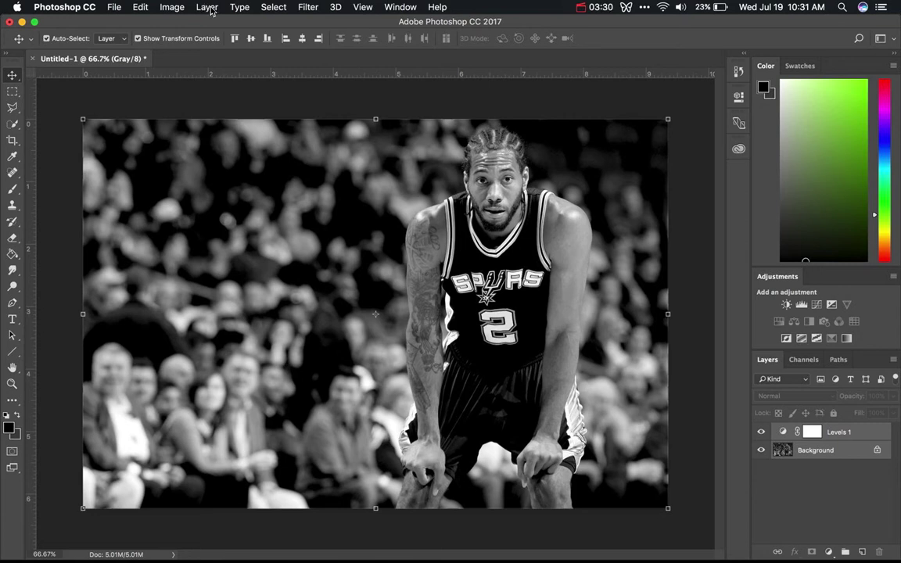
Start a Bitmap mode conversion, agreeing to flatten the layers.
{"action": "left_click", "coordinate": [173, 8]}
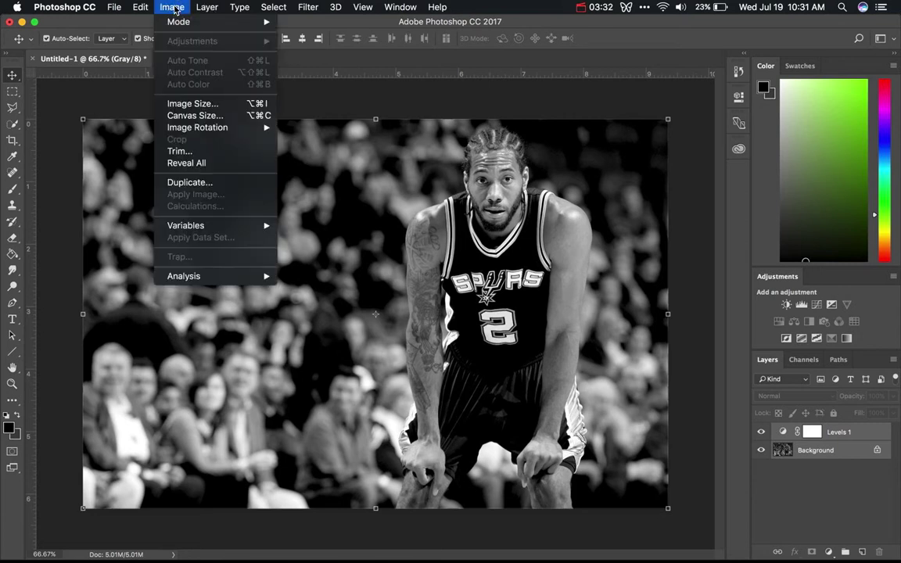
{"action": "mouse_move", "coordinate": [184, 27]}
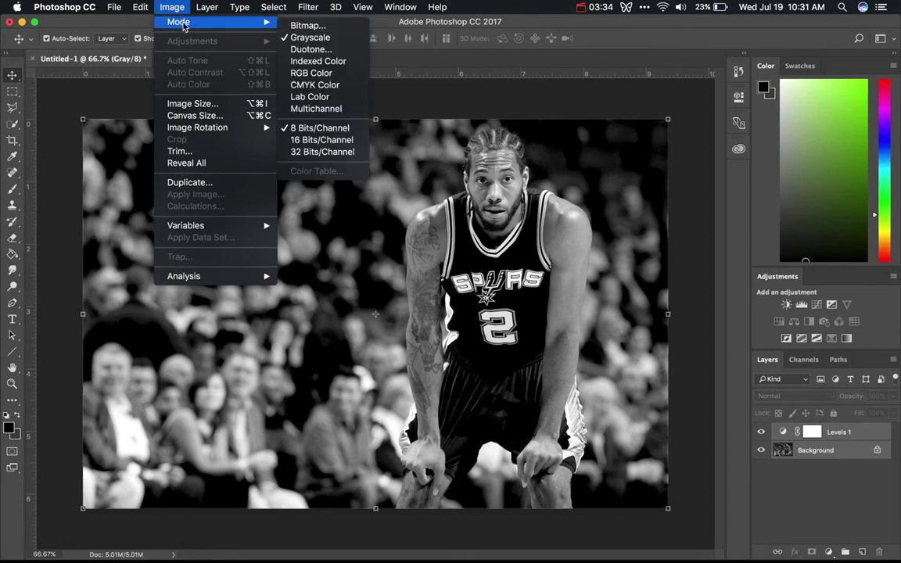
{"action": "left_click", "coordinate": [304, 26]}
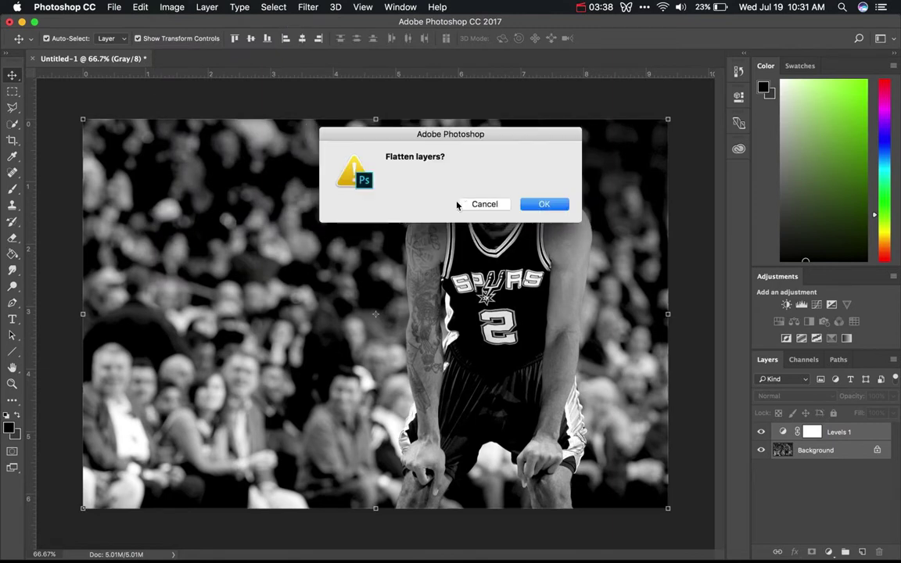
{"action": "left_click", "coordinate": [546, 204]}
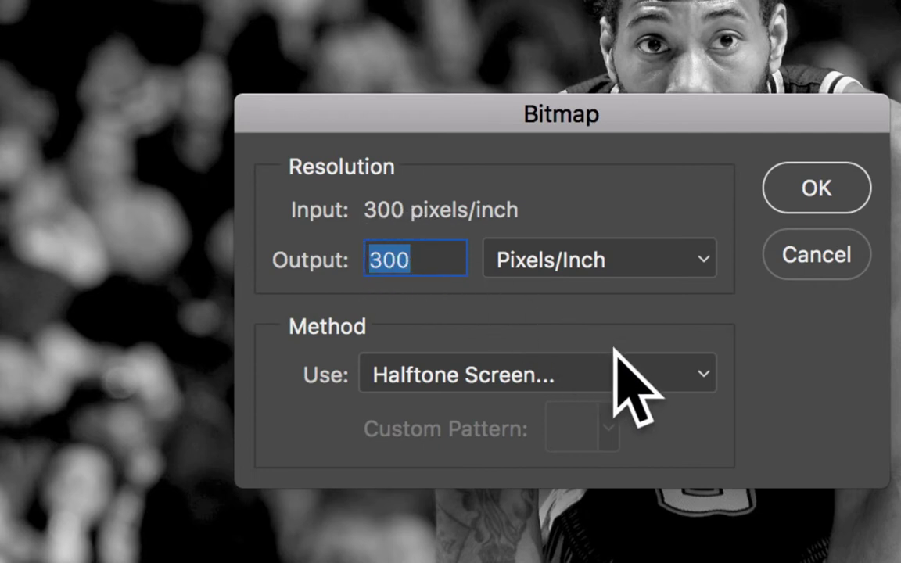
Keep the Halftone Screen method at 300 pixels/inch output and confirm the Bitmap dialog.
{"action": "left_click", "coordinate": [642, 364]}
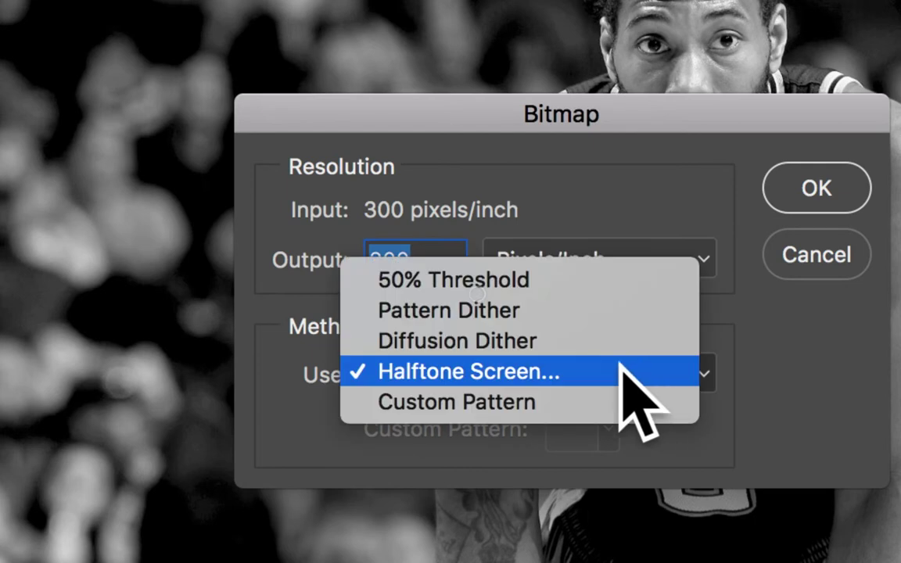
{"action": "left_click", "coordinate": [560, 368]}
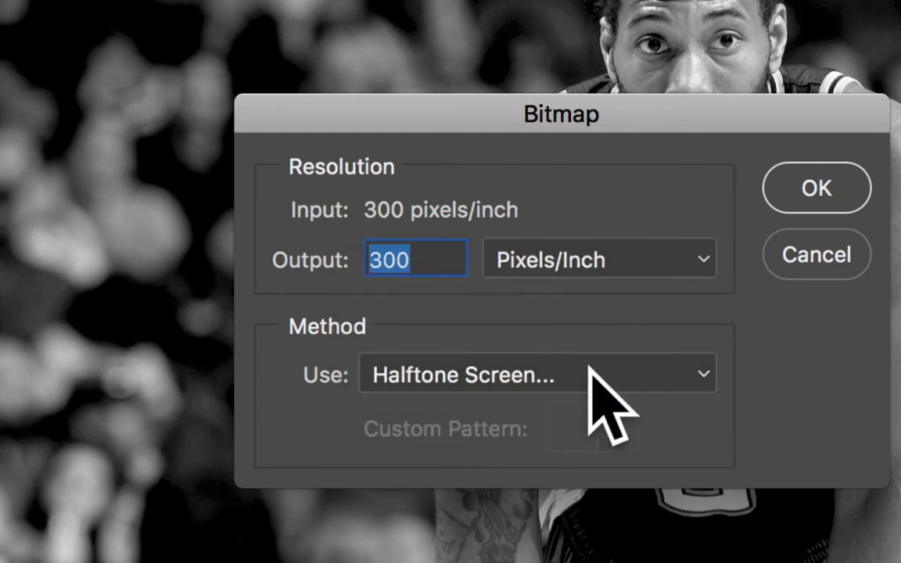
{"action": "left_click", "coordinate": [818, 197]}
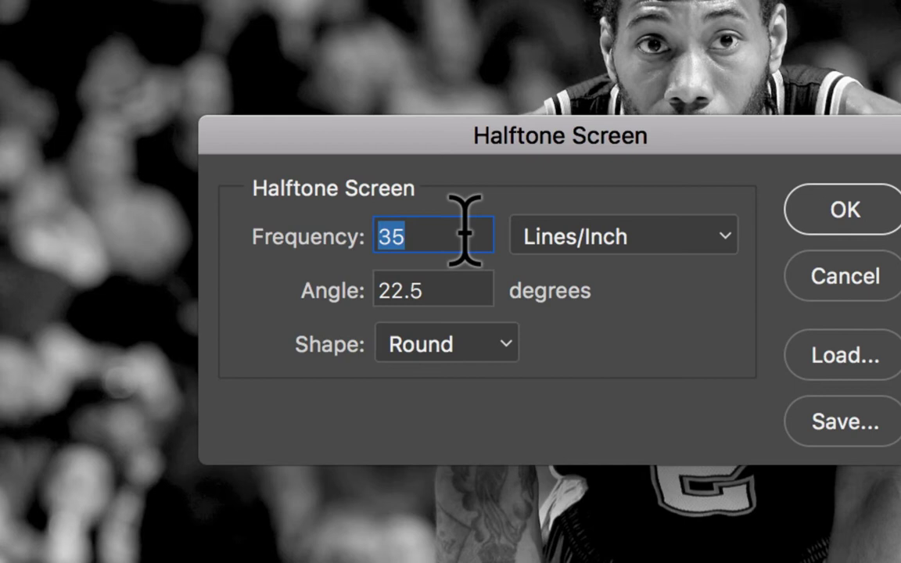
Apply a Round-dot halftone screen at 35 lines/inch and 22.5 degrees.
{"action": "left_click", "coordinate": [416, 288]}
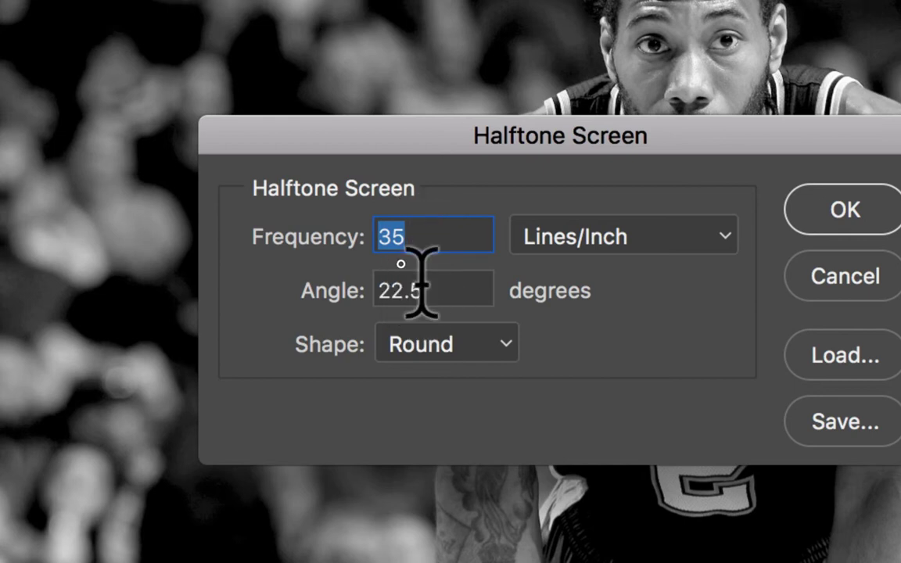
{"action": "left_click", "coordinate": [505, 345]}
{"action": "left_click", "coordinate": [473, 348]}
{"action": "left_click", "coordinate": [843, 209]}
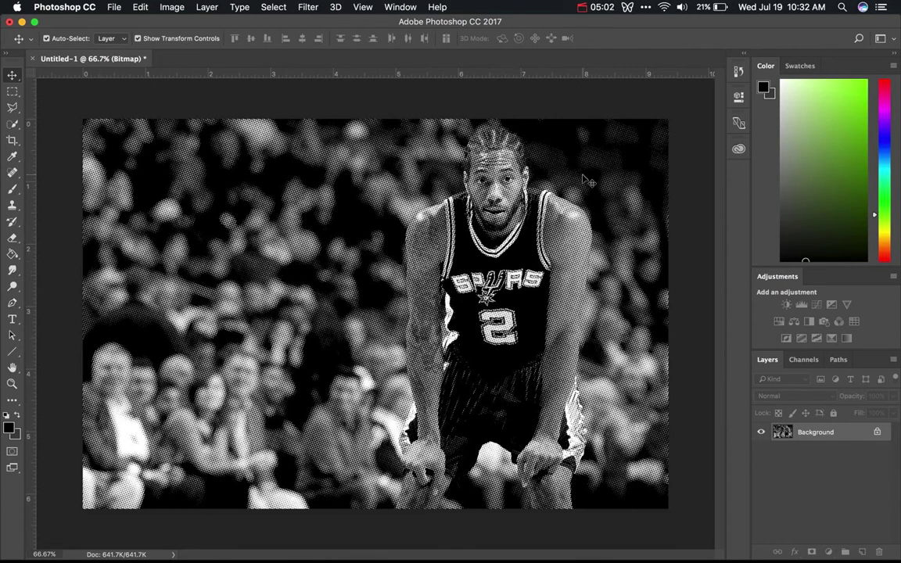
Save the halftone image as Kawhi.psd on the Desktop.
{"action": "left_click", "coordinate": [111, 9]}
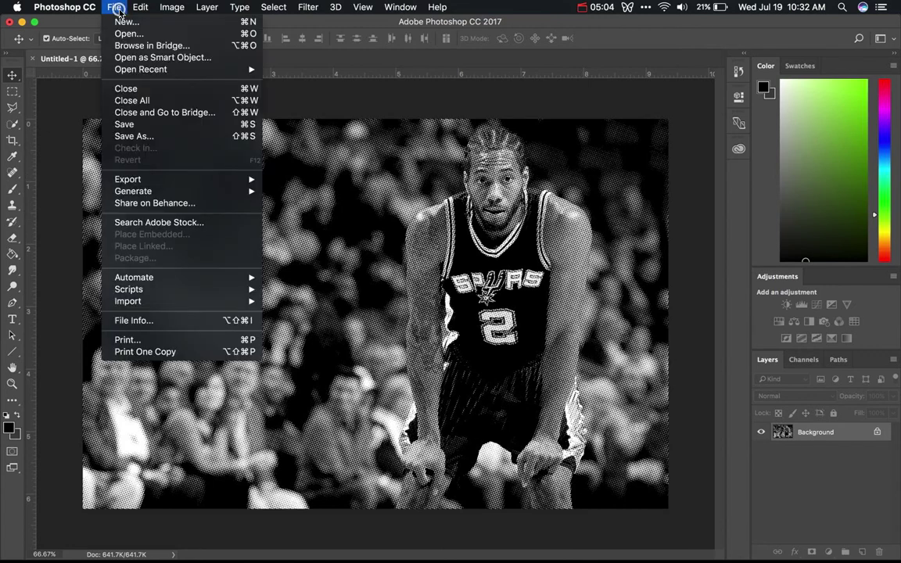
{"action": "left_click", "coordinate": [176, 125]}
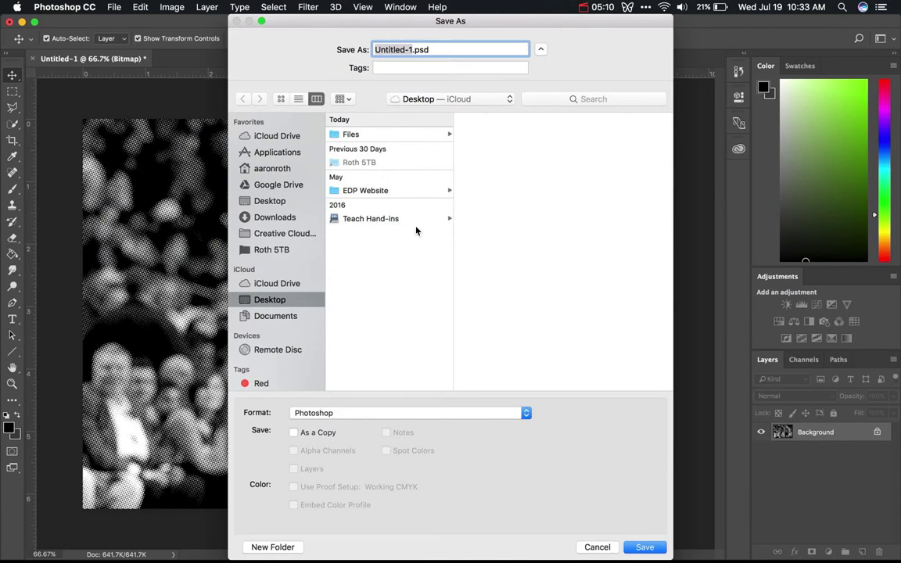
{"action": "type", "text": "Kawhi"}
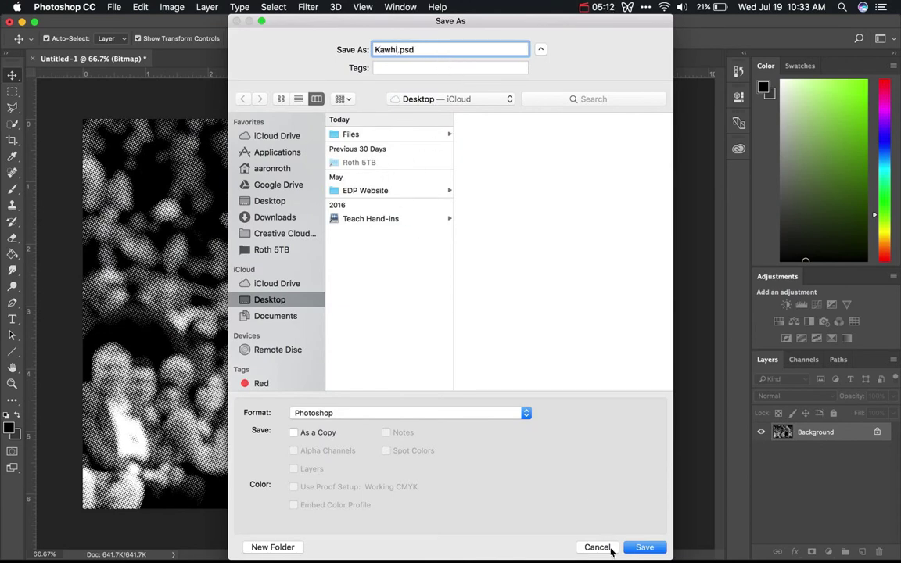
{"action": "left_click", "coordinate": [643, 546]}
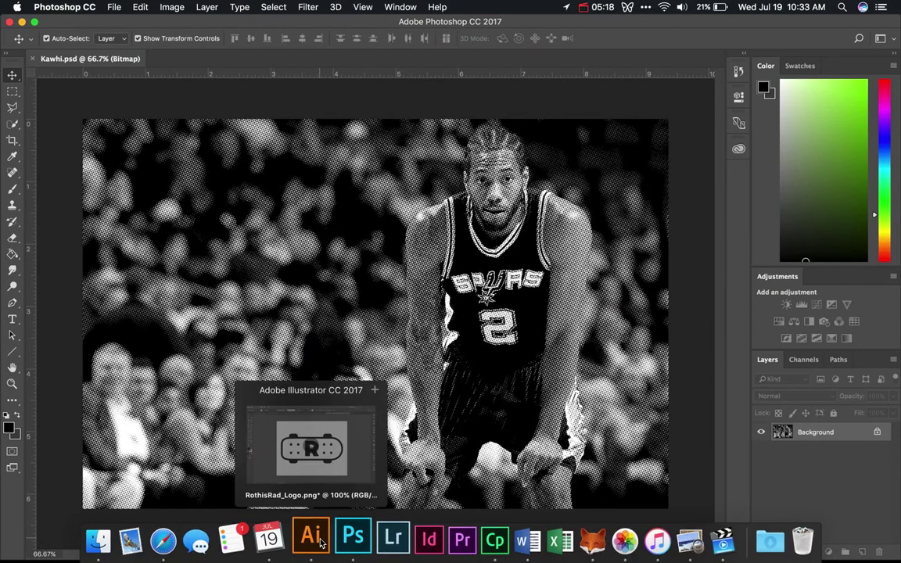
In Illustrator, create a new blank Tabloid 11 x 17 in portrait document.
{"action": "left_click", "coordinate": [320, 543]}
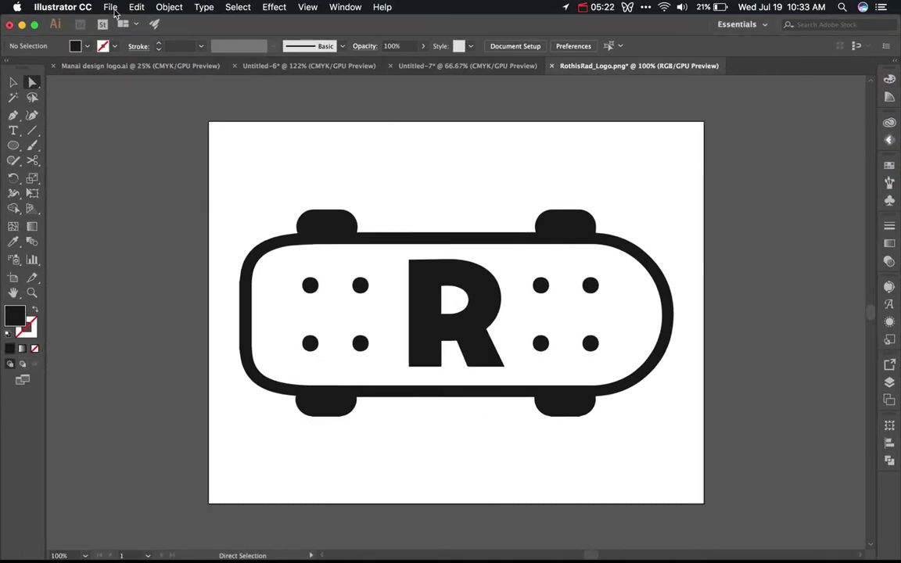
{"action": "left_click", "coordinate": [113, 9]}
{"action": "left_click", "coordinate": [121, 23]}
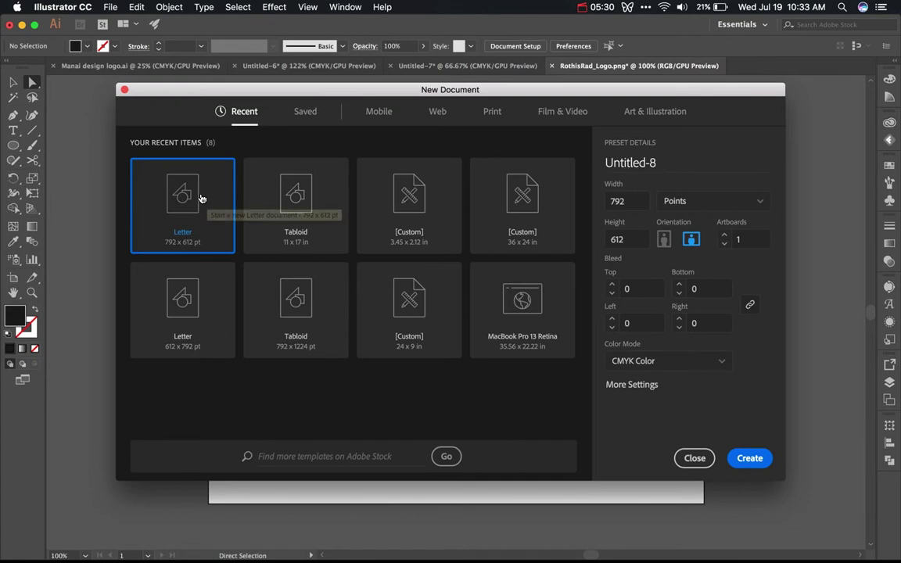
{"action": "left_click", "coordinate": [296, 202]}
{"action": "left_click", "coordinate": [749, 457]}
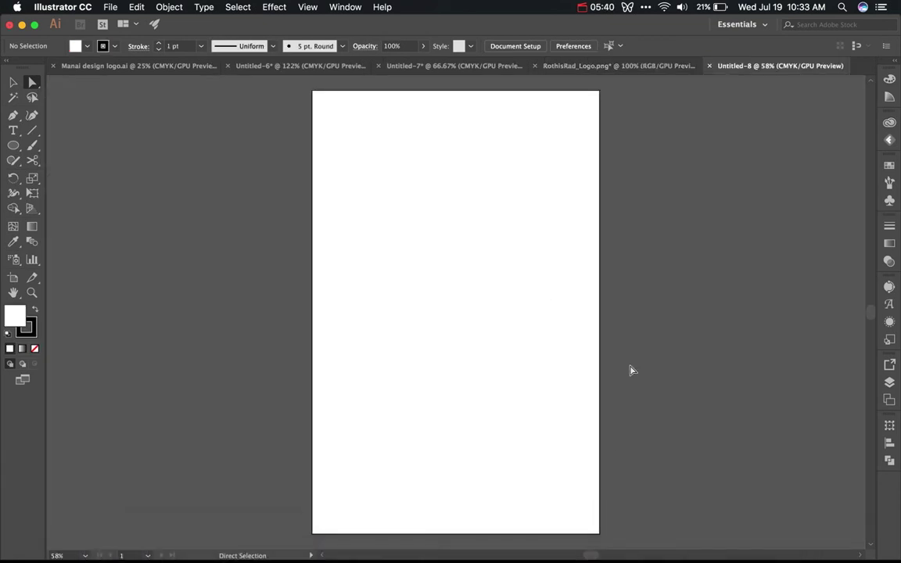
Place Kawhi.psd from the Desktop onto the Illustrator page and centre the photo.
{"action": "left_click", "coordinate": [119, 539]}
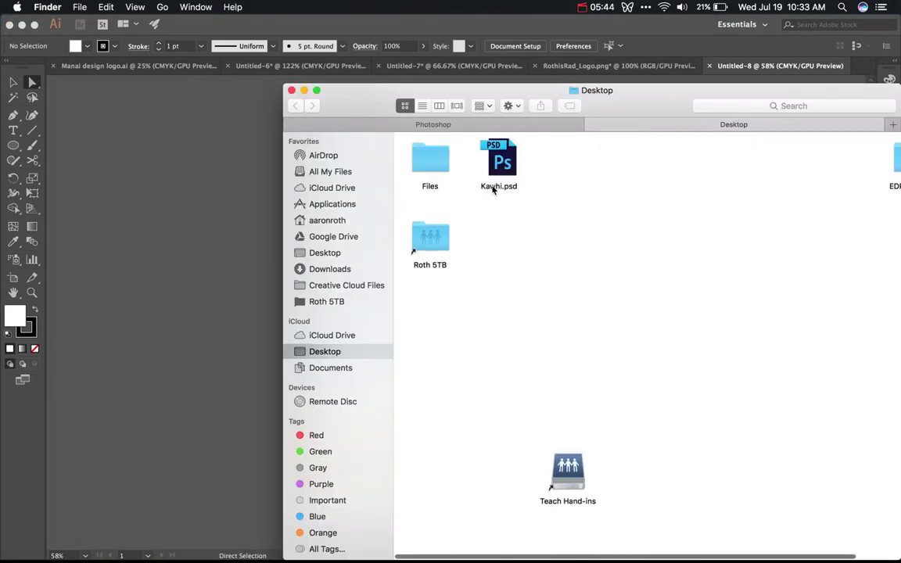
{"action": "left_click_drag", "start_coordinate": [559, 130], "coordinate": [691, 153]}
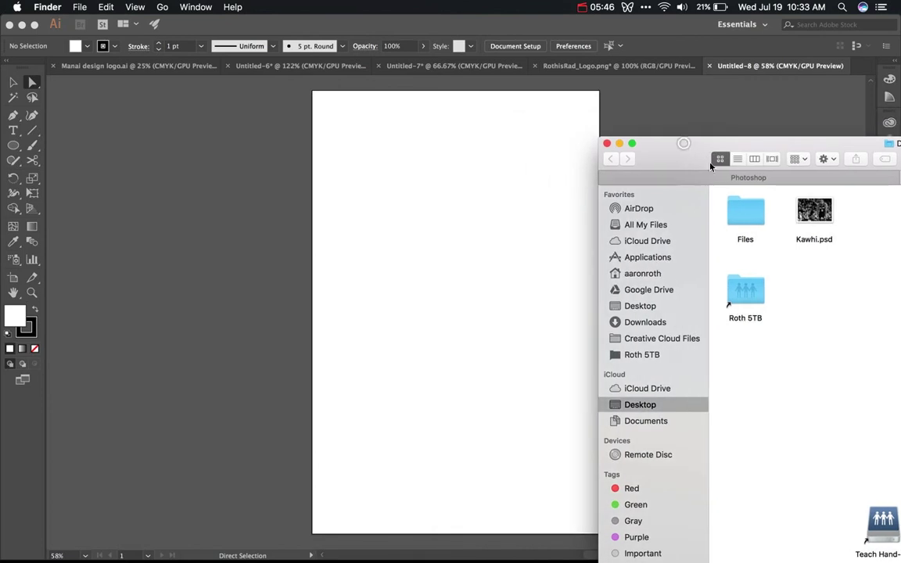
{"action": "left_click_drag", "start_coordinate": [814, 216], "coordinate": [481, 240]}
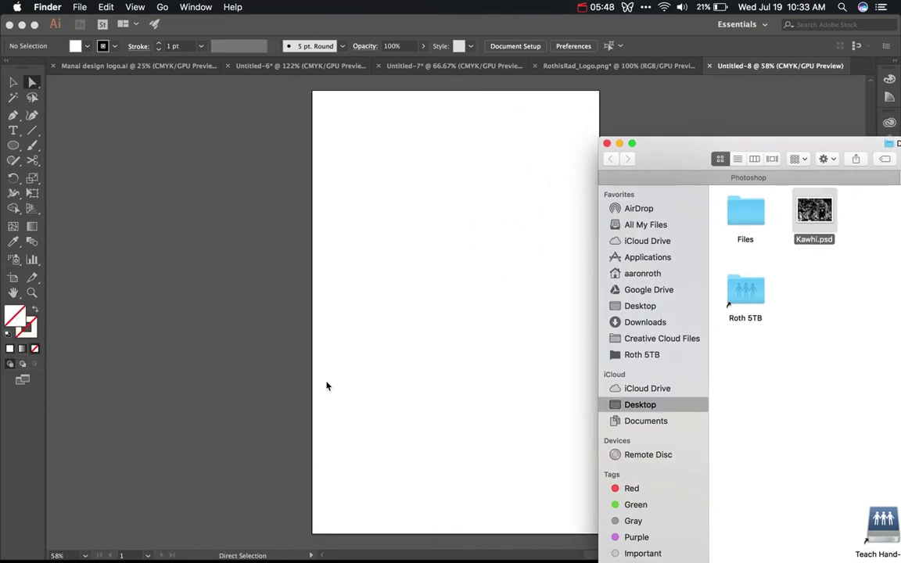
{"action": "left_click", "coordinate": [386, 399]}
{"action": "left_click_drag", "start_coordinate": [484, 229], "coordinate": [440, 294]}
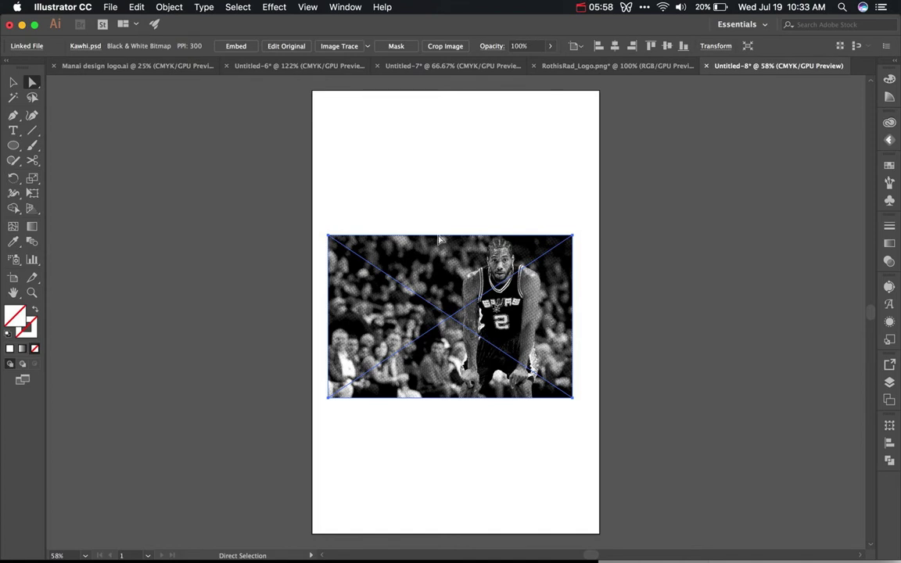
Type the title THE KLAW above the photo.
{"action": "left_click", "coordinate": [14, 130]}
{"action": "left_click", "coordinate": [345, 211]}
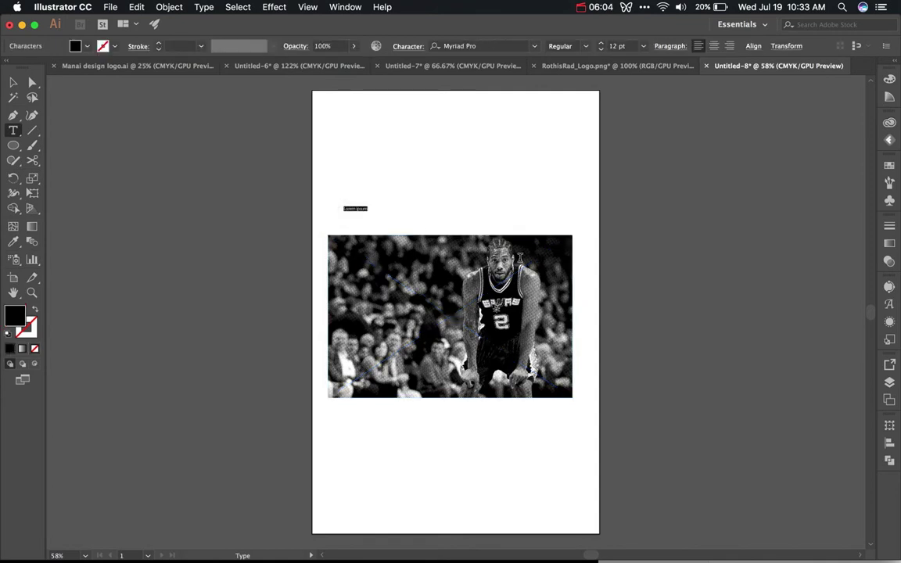
{"action": "type", "text": "Th"}
{"action": "type", "text": "e Cl"}
{"action": "type", "text": " KLAW"}
Set the THE KLAW title to 72 pt.
{"action": "left_click_drag", "start_coordinate": [369, 211], "coordinate": [329, 209]}
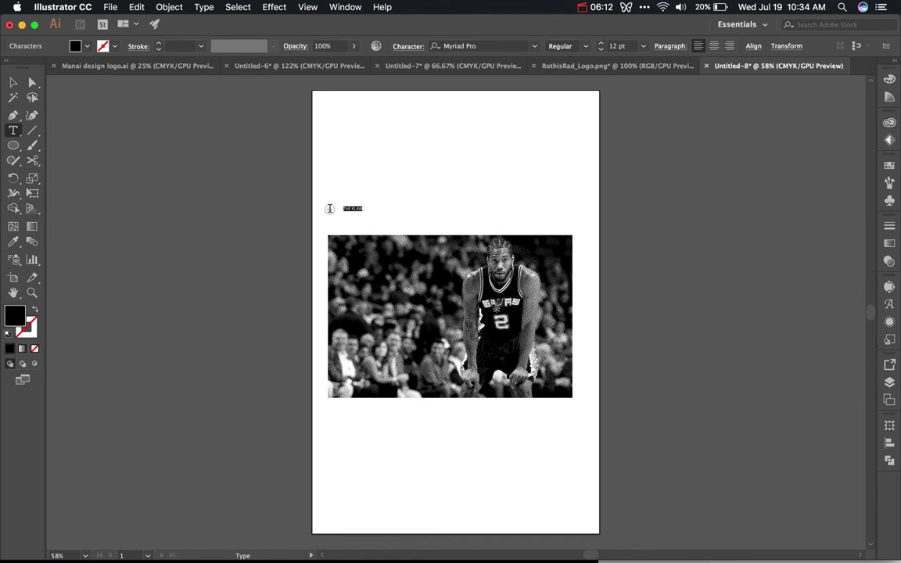
{"action": "left_click", "coordinate": [408, 46]}
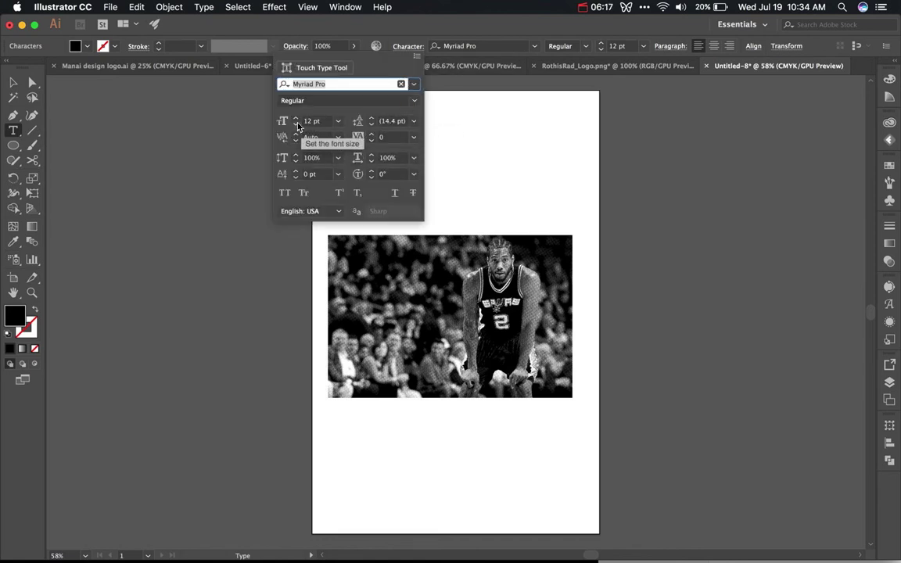
{"action": "left_click", "coordinate": [337, 121]}
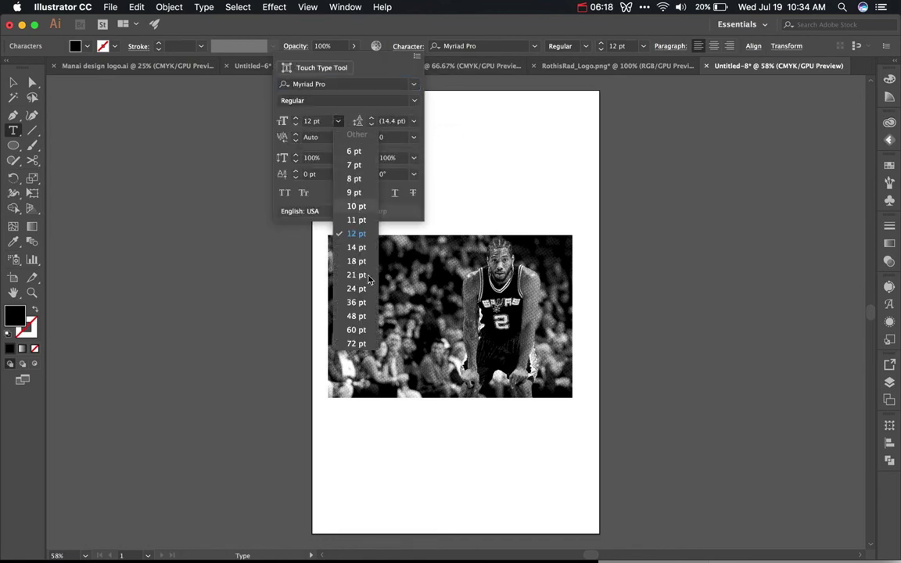
{"action": "left_click", "coordinate": [356, 344]}
{"action": "left_click", "coordinate": [616, 181]}
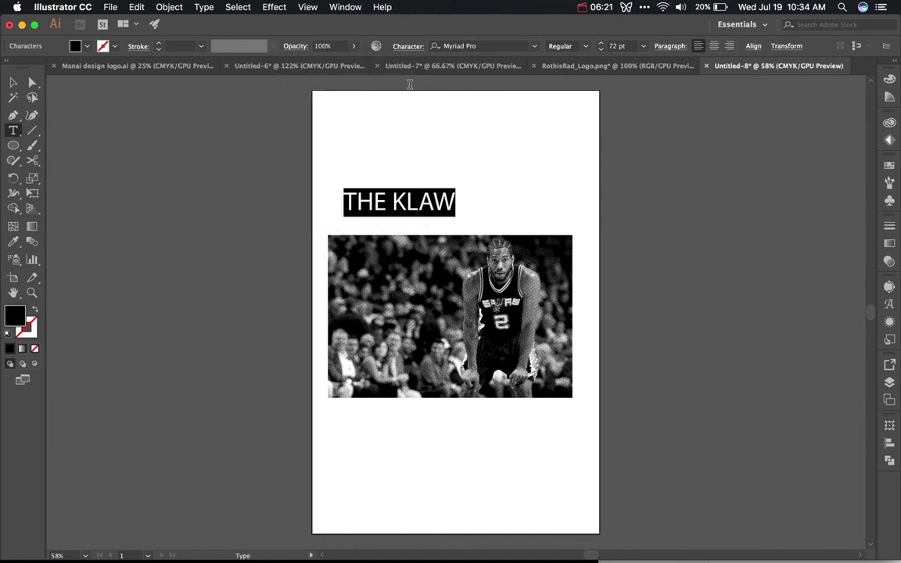
{"action": "left_click", "coordinate": [477, 47]}
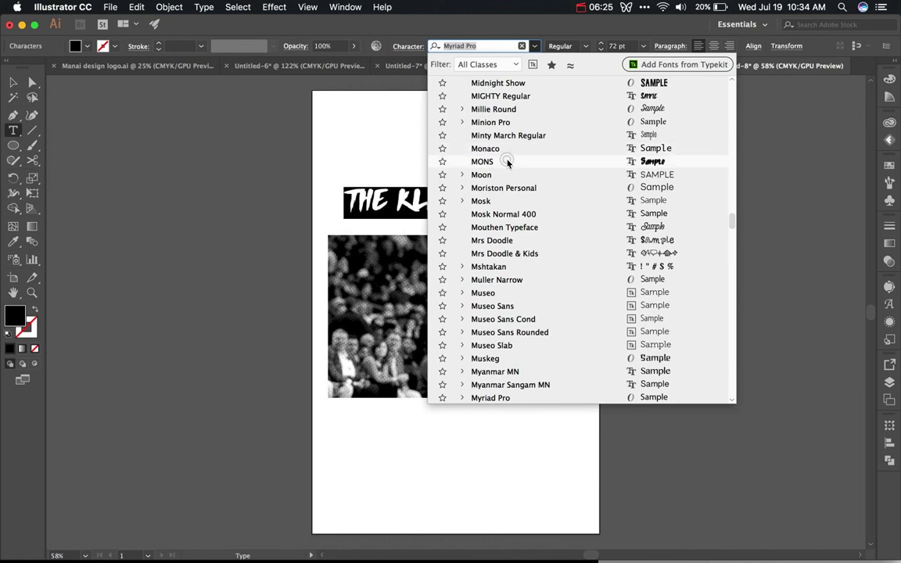
Set the title in the MONS font at 152 pt and position it just above the photo.
{"action": "left_click", "coordinate": [507, 162]}
{"action": "key", "text": "super+shift+period"}
{"action": "key", "text": "super+shift+period"}
{"action": "key", "text": "super+shift+period"}
{"action": "key", "text": "super+shift+period"}
{"action": "key", "text": "super+shift+period"}
{"action": "key", "text": "super+shift+period"}
{"action": "key", "text": "super+shift+period"}
{"action": "key", "text": "super+shift+period"}
{"action": "key", "text": "super+shift+period"}
{"action": "key", "text": "super+shift+period"}
{"action": "key", "text": "super+shift+period"}
{"action": "key", "text": "super+shift+period"}
{"action": "key", "text": "super+shift+period"}
{"action": "key", "text": "super+shift+period"}
{"action": "key", "text": "super+shift+period"}
{"action": "key", "text": "super+shift+period"}
{"action": "key", "text": "super+shift+period"}
{"action": "key", "text": "super+shift+period"}
{"action": "key", "text": "super+shift+period"}
{"action": "key", "text": "super+shift+period"}
{"action": "key", "text": "super+shift+period"}
{"action": "key", "text": "super+shift+period"}
{"action": "key", "text": "super+shift+period"}
{"action": "key", "text": "super+shift+period"}
{"action": "key", "text": "super+shift+period"}
{"action": "key", "text": "super+shift+period"}
{"action": "key", "text": "super+shift+period"}
{"action": "key", "text": "super+shift+period"}
{"action": "key", "text": "super+shift+period"}
{"action": "key", "text": "super+shift+period"}
{"action": "key", "text": "super+shift+period"}
{"action": "key", "text": "super+shift+period"}
{"action": "key", "text": "super+shift+period"}
{"action": "key", "text": "super+shift+period"}
{"action": "key", "text": "super+shift+period"}
{"action": "key", "text": "super+shift+period"}
{"action": "key", "text": "super+shift+period"}
{"action": "key", "text": "super+shift+period"}
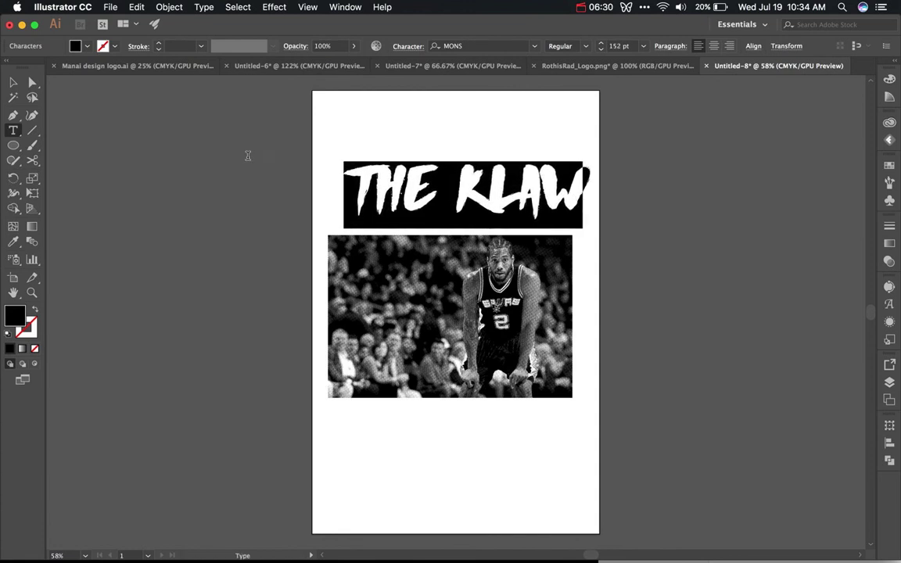
{"action": "left_click", "coordinate": [13, 82]}
{"action": "left_click_drag", "start_coordinate": [470, 200], "coordinate": [453, 213]}
{"action": "key", "text": "Right"}
{"action": "key", "text": "Right"}
{"action": "key", "text": "Right"}
{"action": "key", "text": "Right"}
{"action": "key", "text": "Right"}
{"action": "key", "text": "Right"}
{"action": "key", "text": "Right"}
{"action": "key", "text": "Right"}
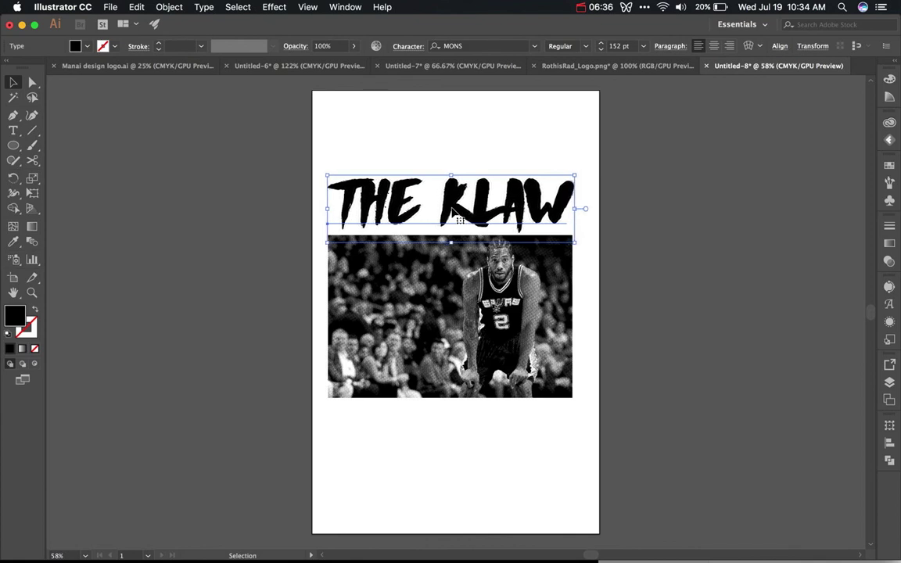
Shift the title and photo together slightly to the right.
{"action": "left_click", "coordinate": [471, 131]}
{"action": "left_click_drag", "start_coordinate": [265, 166], "coordinate": [581, 400]}
{"action": "mouse_move", "coordinate": [506, 297]}
{"action": "left_mouse_down"}
{"action": "mouse_move", "coordinate": [520, 299]}
{"action": "mouse_move", "coordinate": [502, 307]}
{"action": "left_mouse_up"}
{"action": "left_click", "coordinate": [679, 273]}
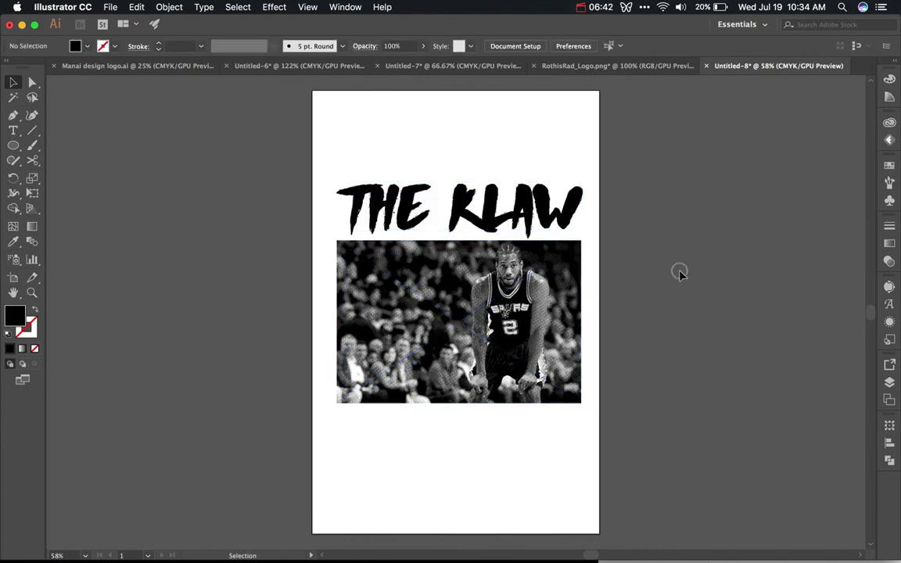